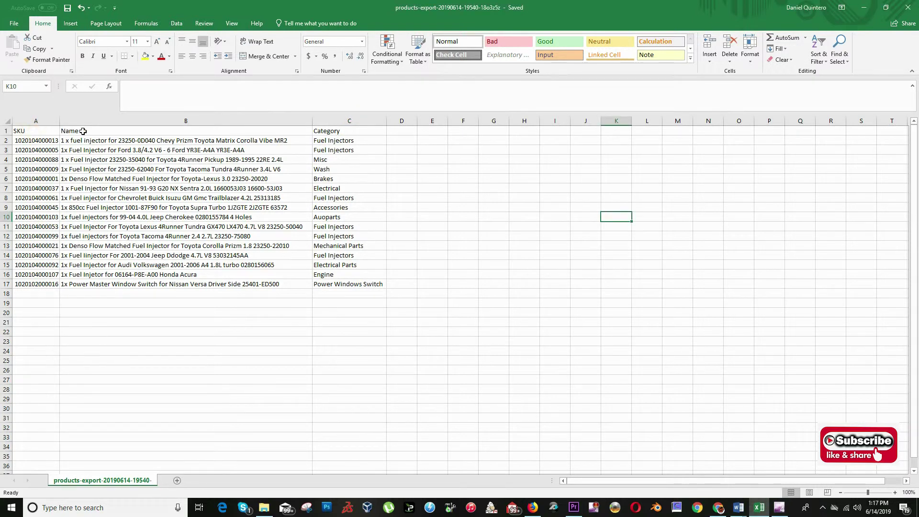
# Delete columns D:E (Active and Stock) from the product sheet, then view the Avery 18160 page in Chrome.
pyautogui.click(46, 130)
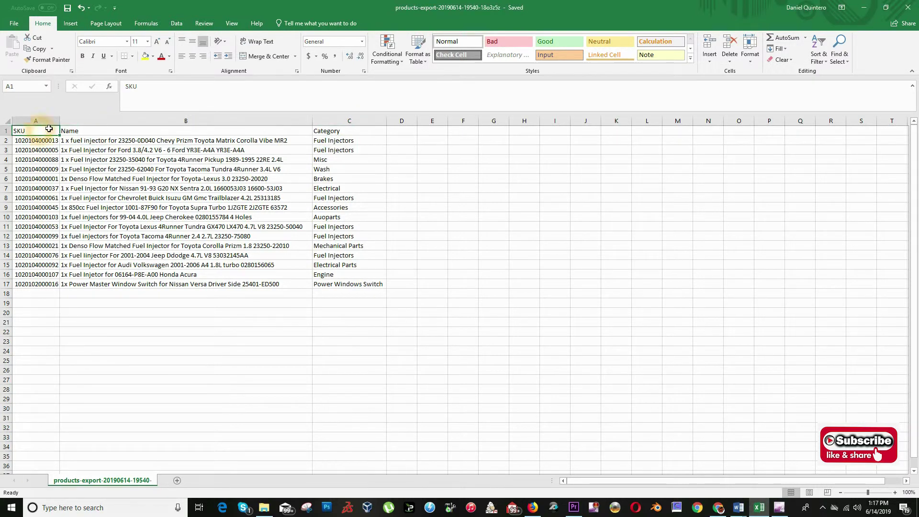
pyautogui.click(330, 128)
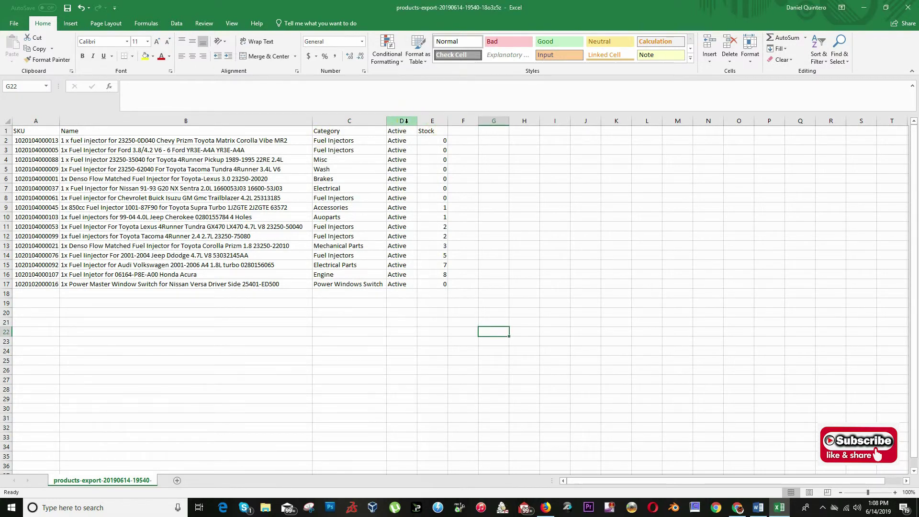
pyautogui.moveTo(401, 121); pyautogui.dragTo(433, 120)
pyautogui.rightClick(440, 124)
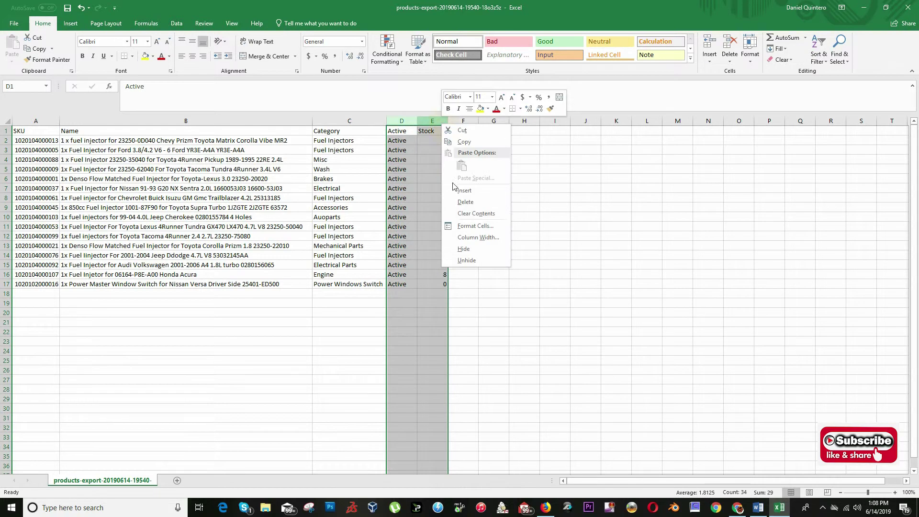
pyautogui.click(477, 208)
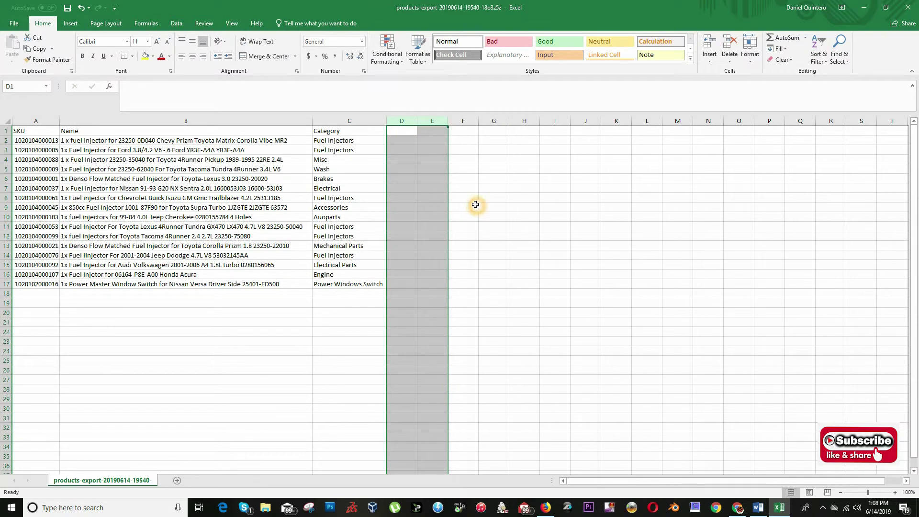
pyautogui.hotkey('alt', 'Tab')
pyautogui.hotkey('alt', 'Tab')
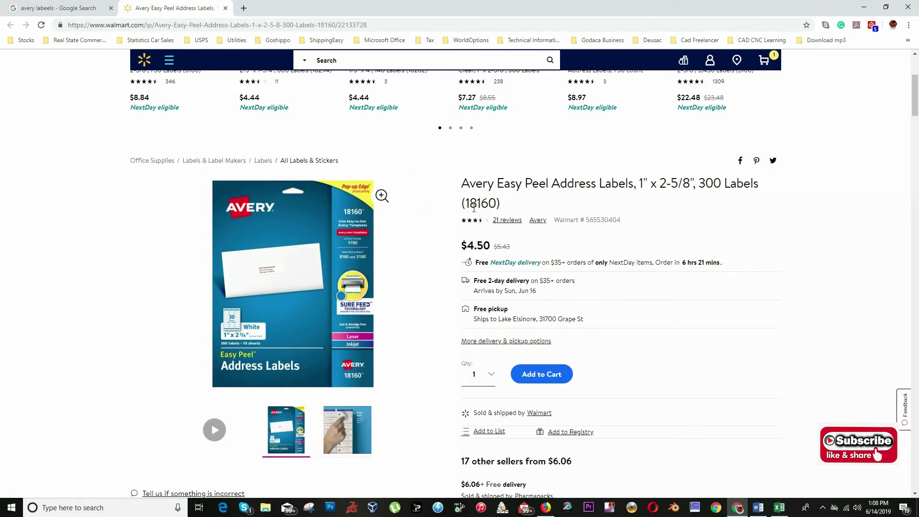
pyautogui.click(498, 211)
# Save the trimmed product workbook in Excel, then switch to Word's start screen.
pyautogui.hotkey('alt', 'Tab')
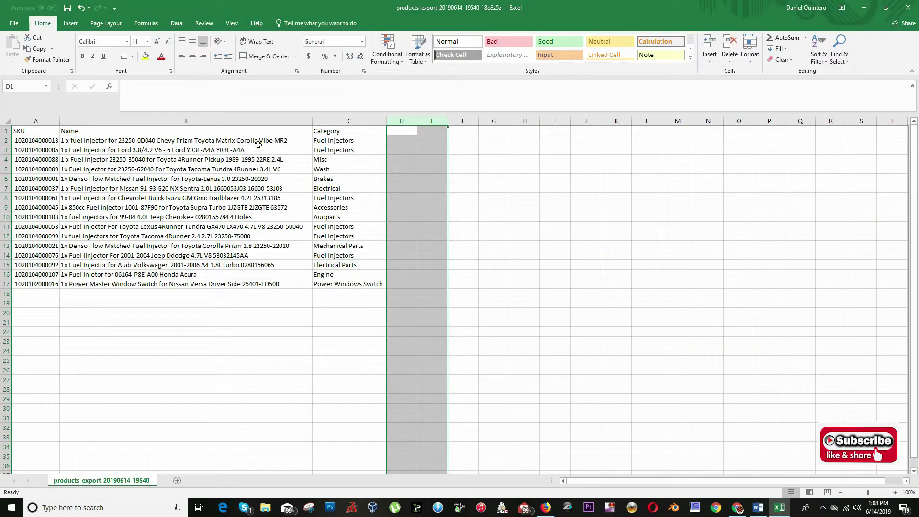
pyautogui.click(223, 314)
pyautogui.click(68, 7)
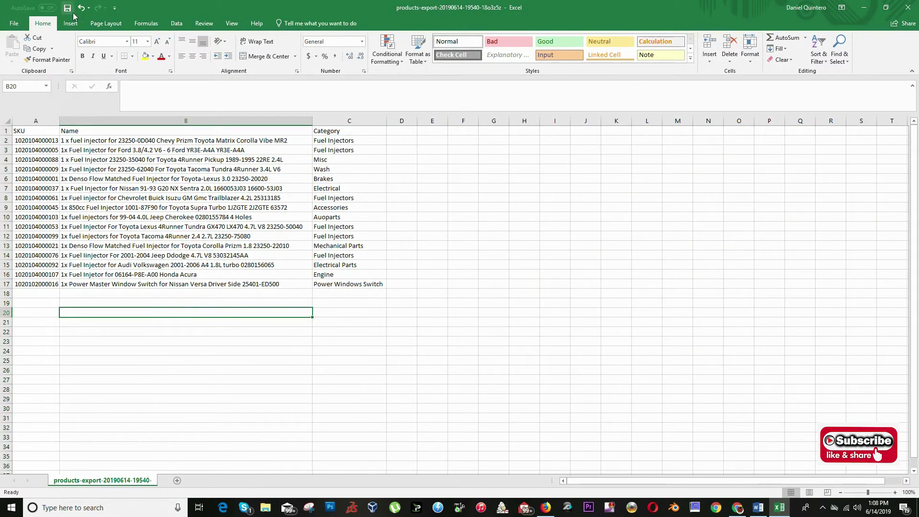
pyautogui.click(622, 217)
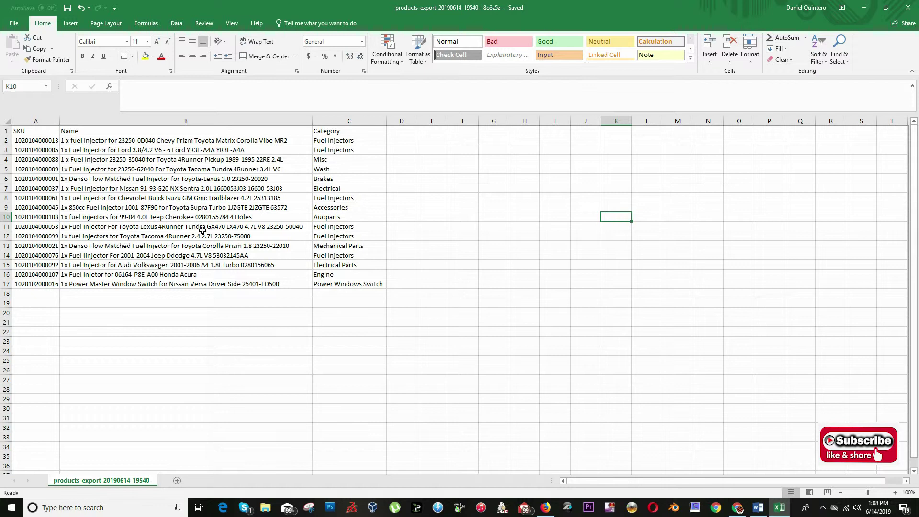
pyautogui.click(758, 508)
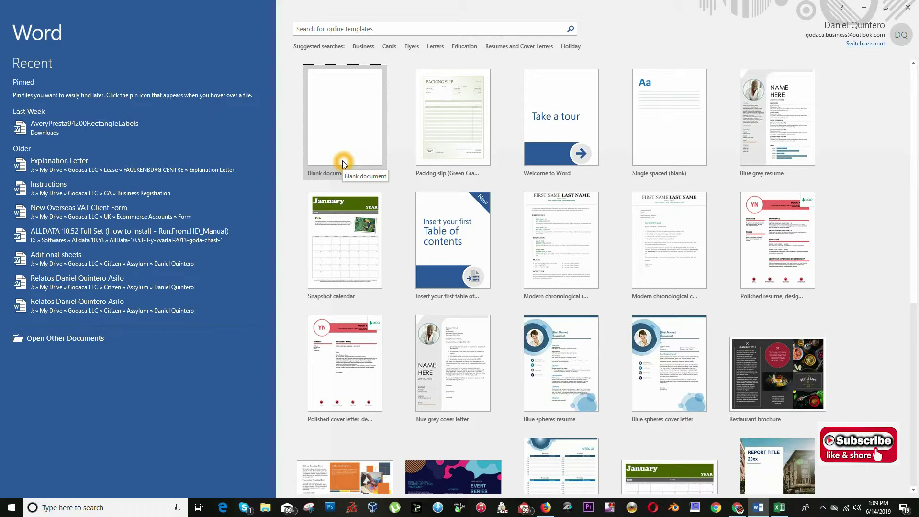
# Create a blank document and choose Labels from Mailings > Start Mail Merge.
pyautogui.click(343, 160)
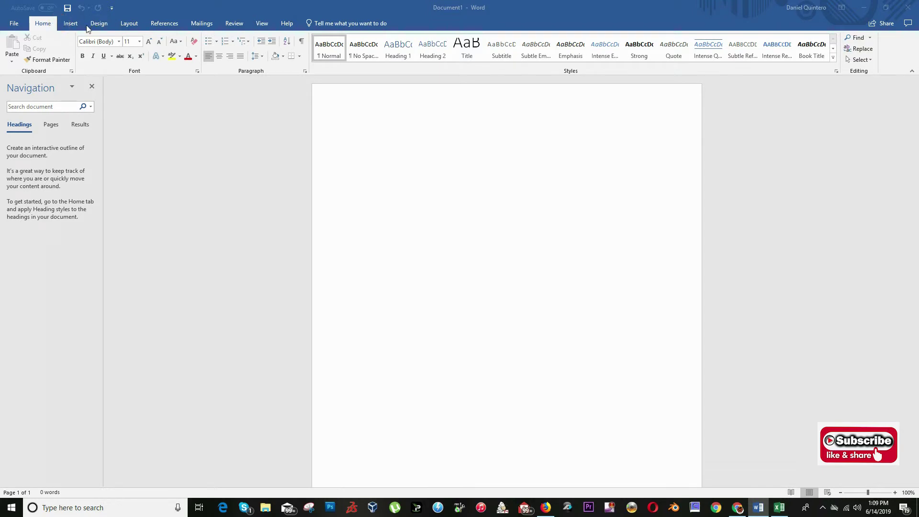
pyautogui.click(202, 24)
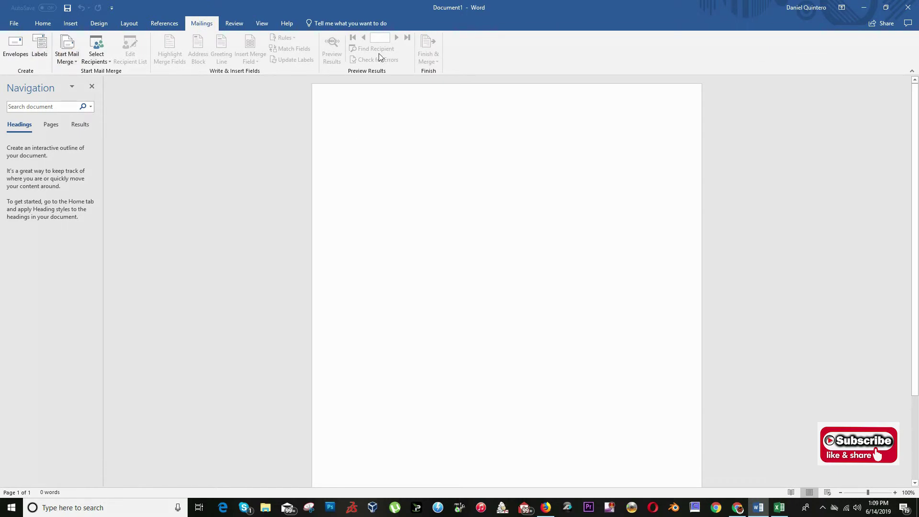
pyautogui.click(28, 61)
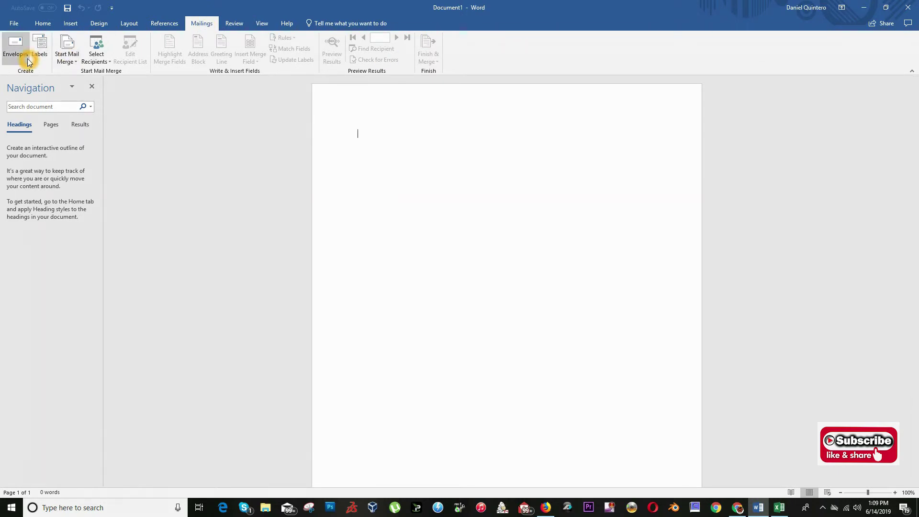
pyautogui.click(78, 63)
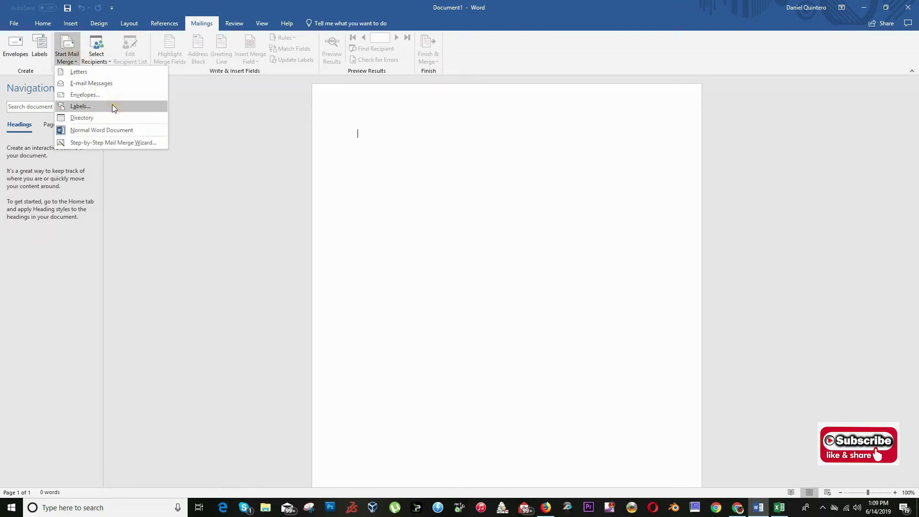
pyautogui.click(112, 105)
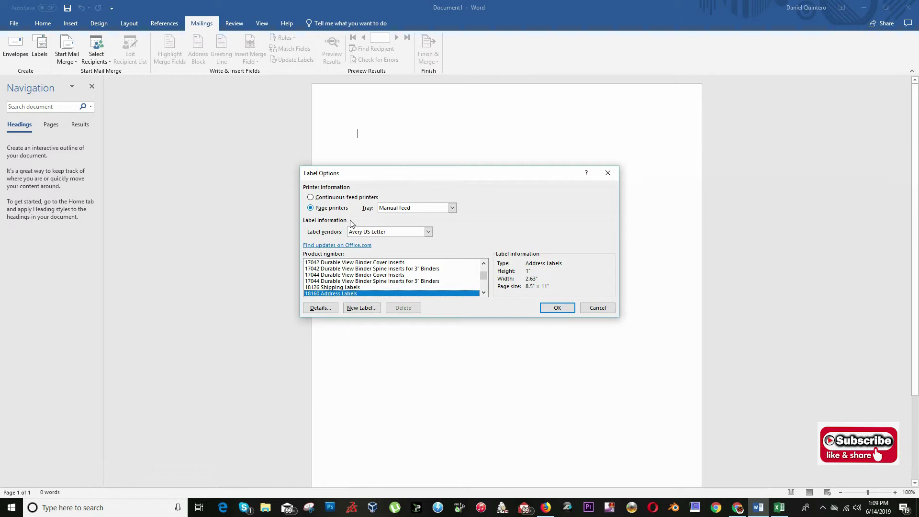
# Choose Avery US Letter as the label vendor, checking the Avery web page for the product number.
pyautogui.click(428, 232)
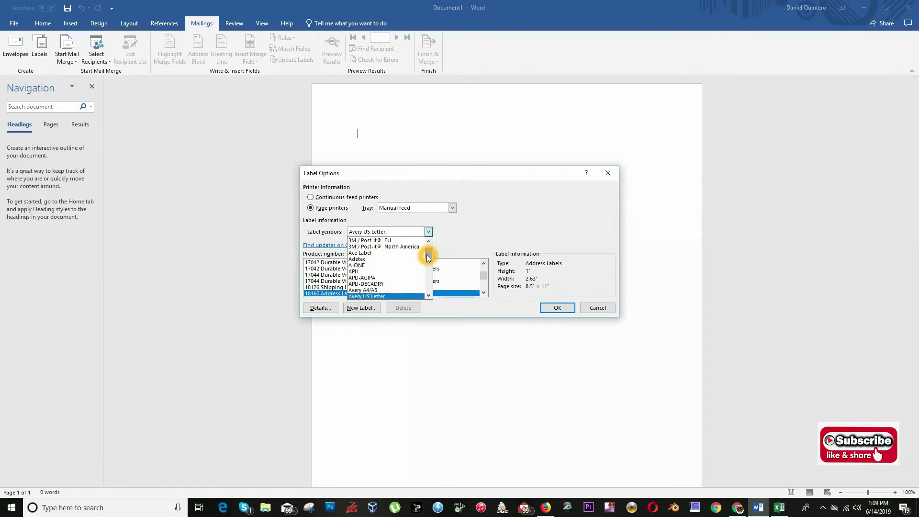
pyautogui.moveTo(427, 254); pyautogui.dragTo(427, 242)
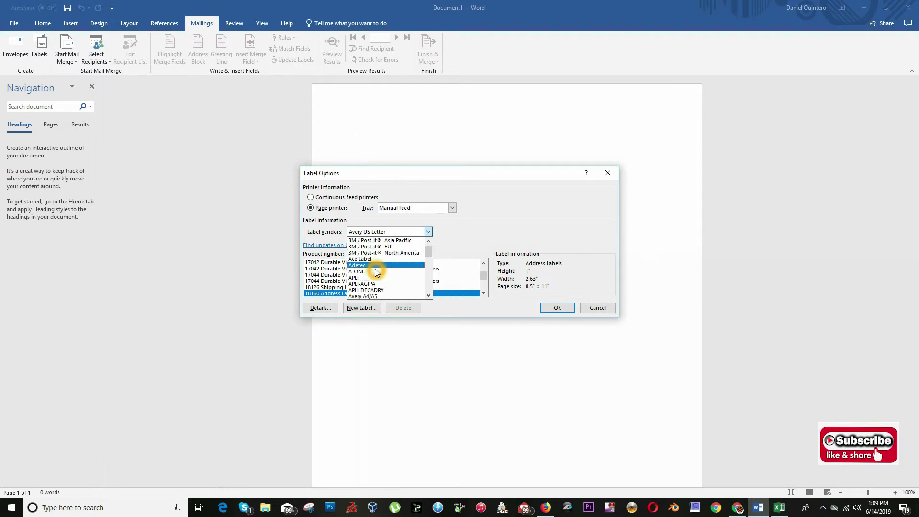
pyautogui.scroll(-3, 371, 281)
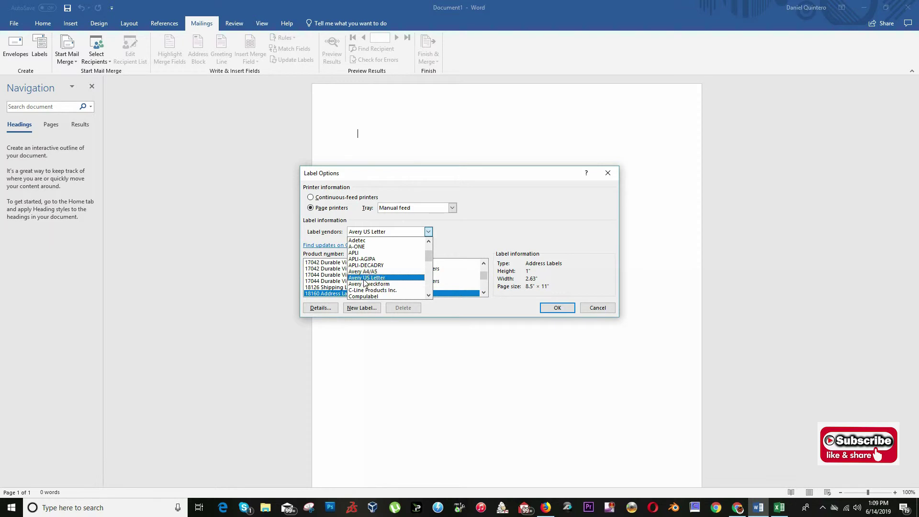
pyautogui.click(369, 278)
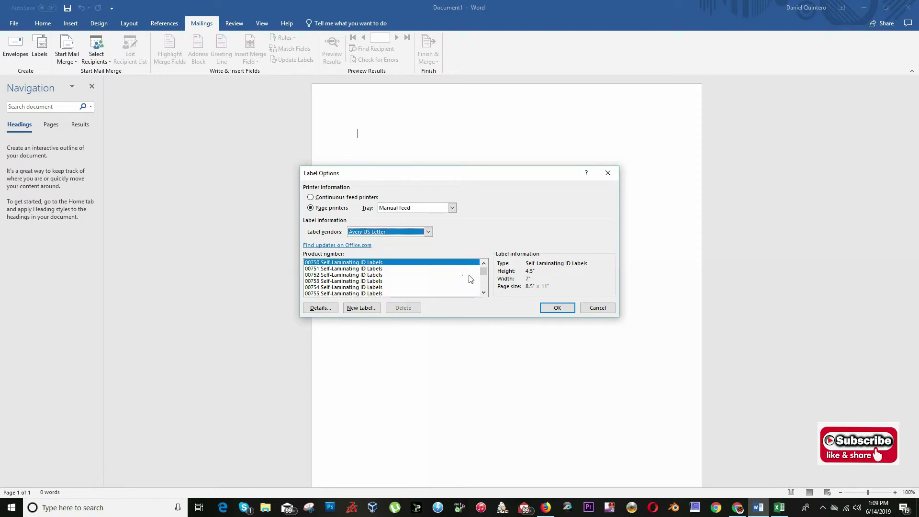
pyautogui.moveTo(483, 272); pyautogui.dragTo(484, 280)
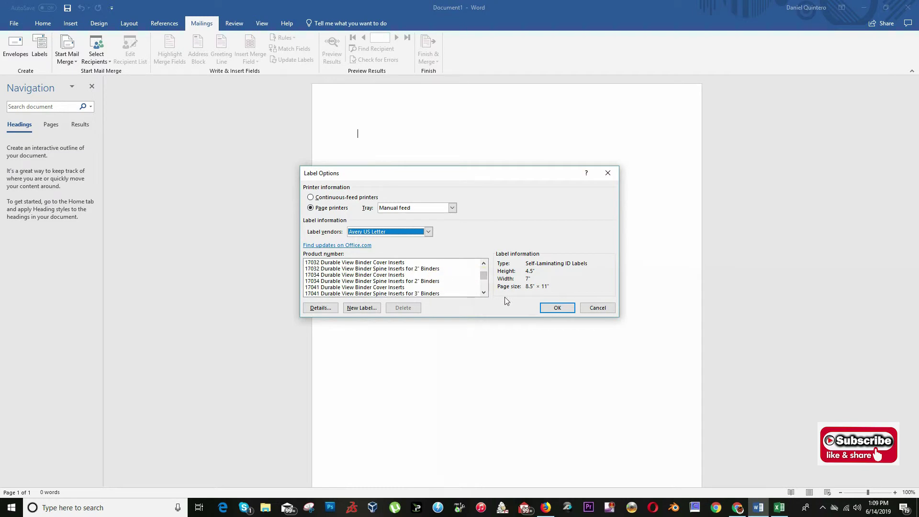
pyautogui.hotkey('alt', 'Tab')
pyautogui.hotkey('alt', 'Tab')
pyautogui.hotkey('alt', 'Tab')
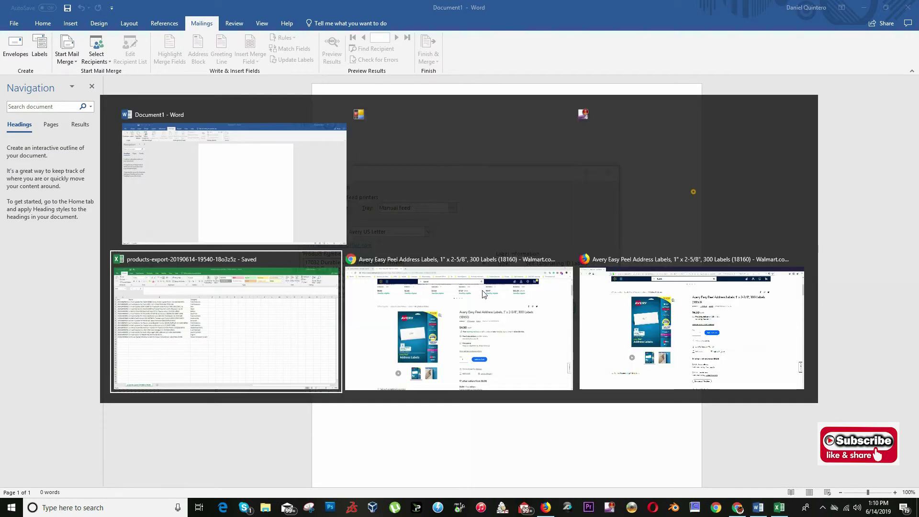
pyautogui.click(484, 293)
pyautogui.hotkey('alt', 'Tab')
pyautogui.hotkey('alt', 'Tab')
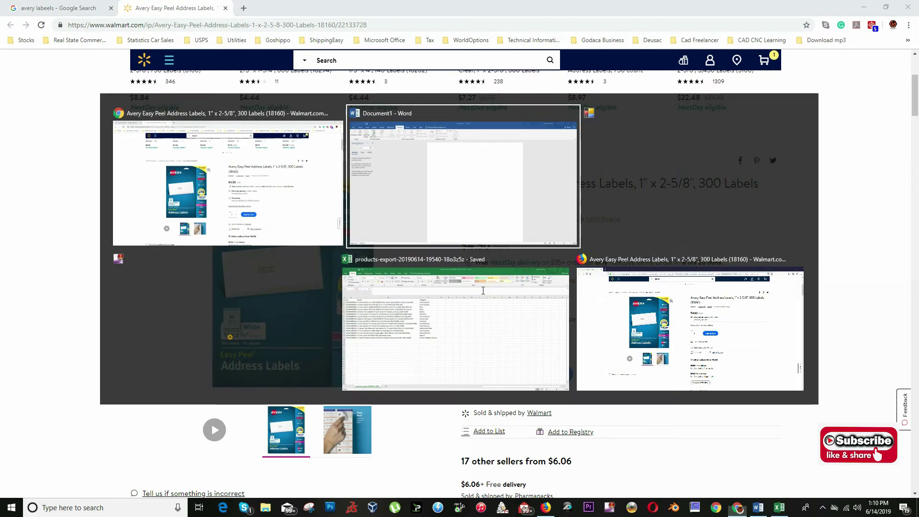
pyautogui.hotkey('alt', 'Tab')
pyautogui.hotkey('alt', 'Tab')
pyautogui.hotkey('alt', 'Tab')
pyautogui.hotkey('alt', 'Tab')
pyautogui.hotkey('alt', 'Tab')
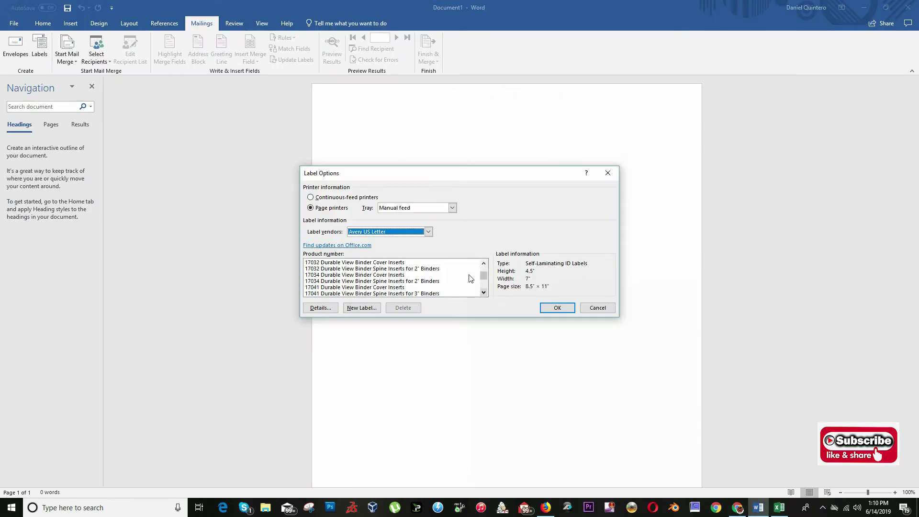
# Select the 18160 Address Labels product and confirm, creating the 1" x 2.63" label sheet.
pyautogui.scroll(-3, 484, 286)
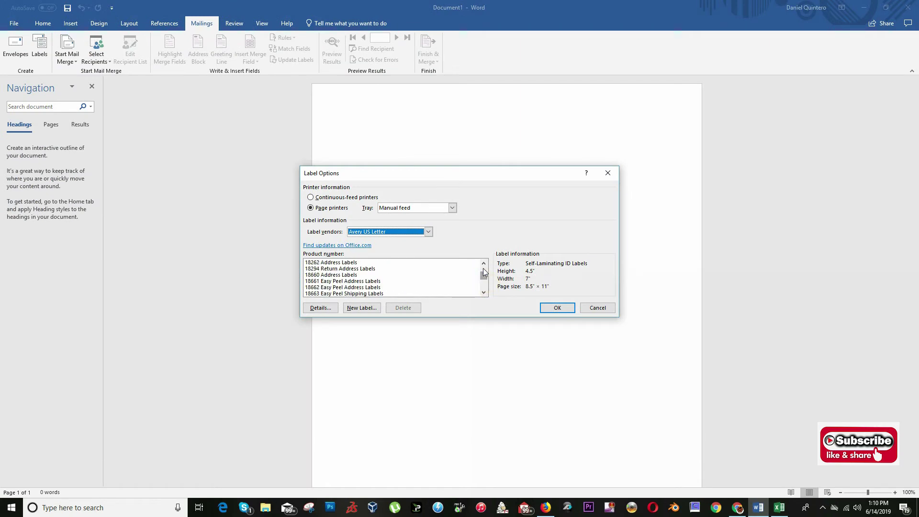
pyautogui.click(484, 264)
pyautogui.click(483, 264)
pyautogui.click(484, 264)
pyautogui.click(484, 264)
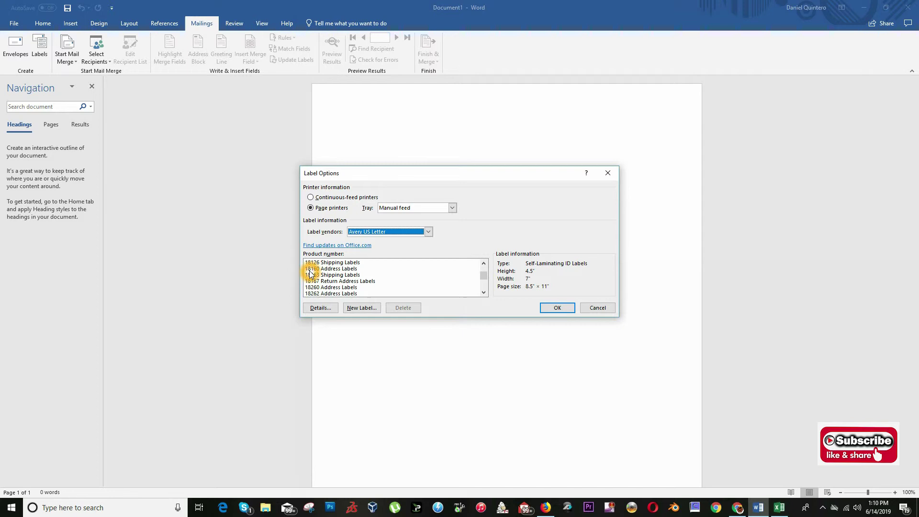
pyautogui.click(341, 270)
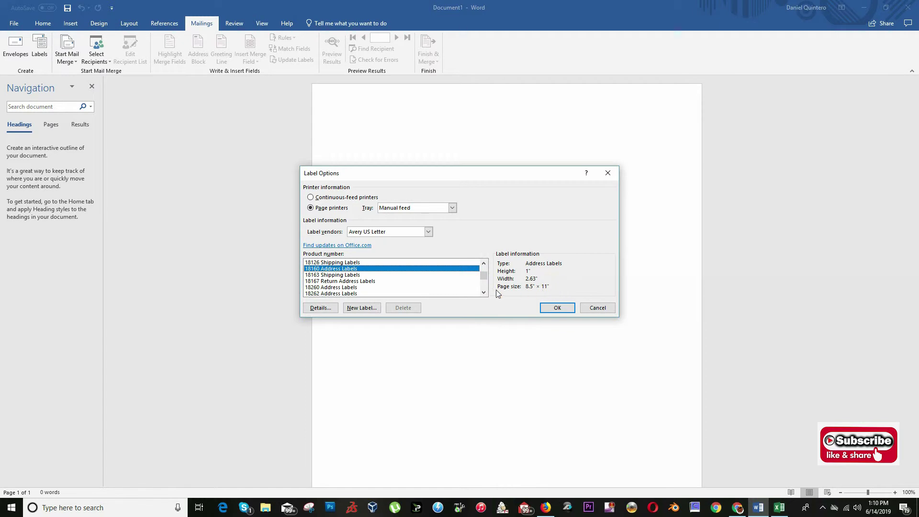
pyautogui.click(559, 308)
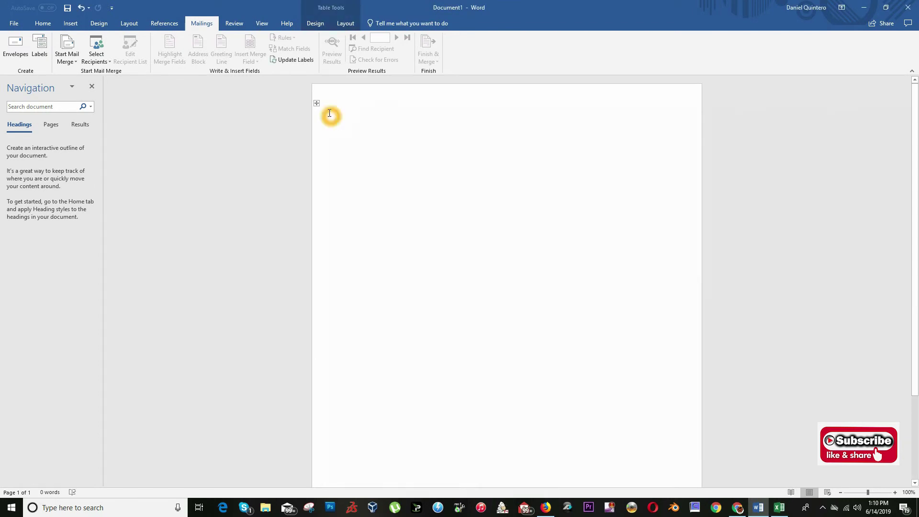
pyautogui.hotkey('alt', 'Tab')
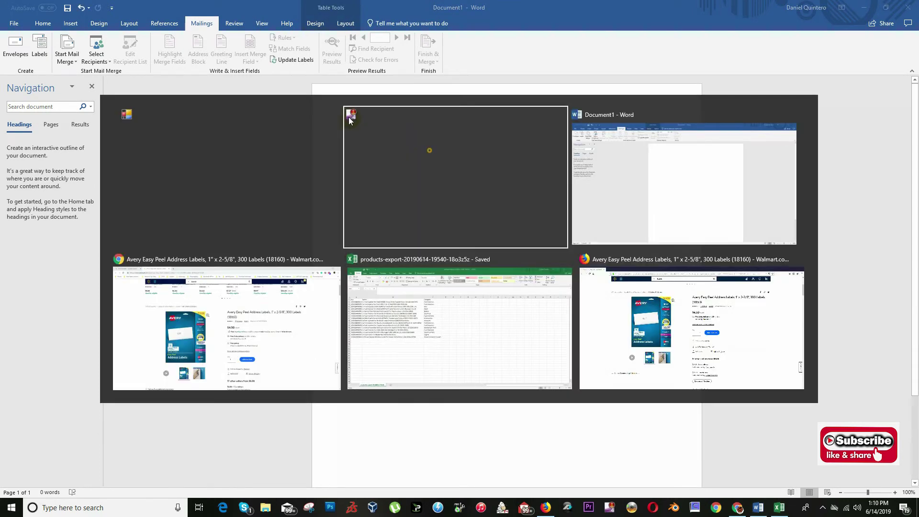
pyautogui.hotkey('alt', 'Tab')
pyautogui.hotkey('alt', 'Tab')
pyautogui.hotkey('alt', 'Tab')
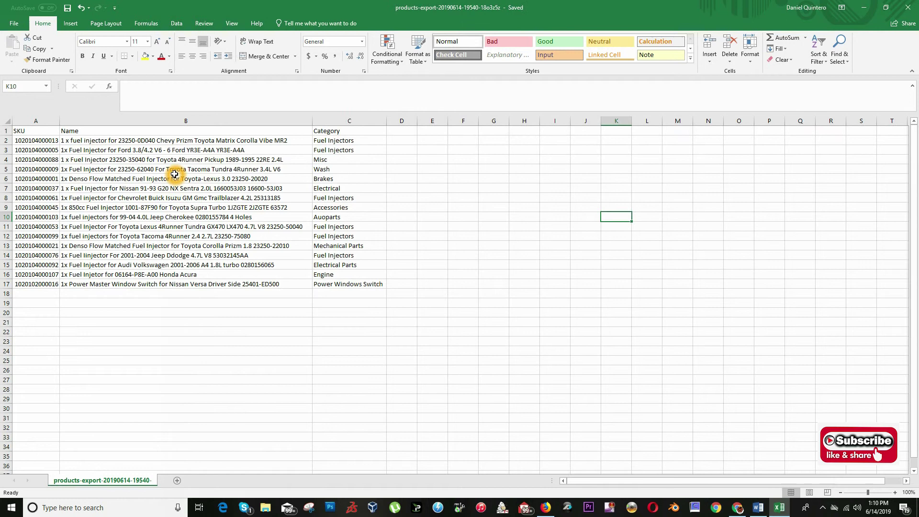
pyautogui.hotkey('alt', 'Tab')
pyautogui.hotkey('alt', 'Tab')
pyautogui.hotkey('alt', 'Tab')
pyautogui.hotkey('alt', 'Tab')
pyautogui.hotkey('alt', 'Tab')
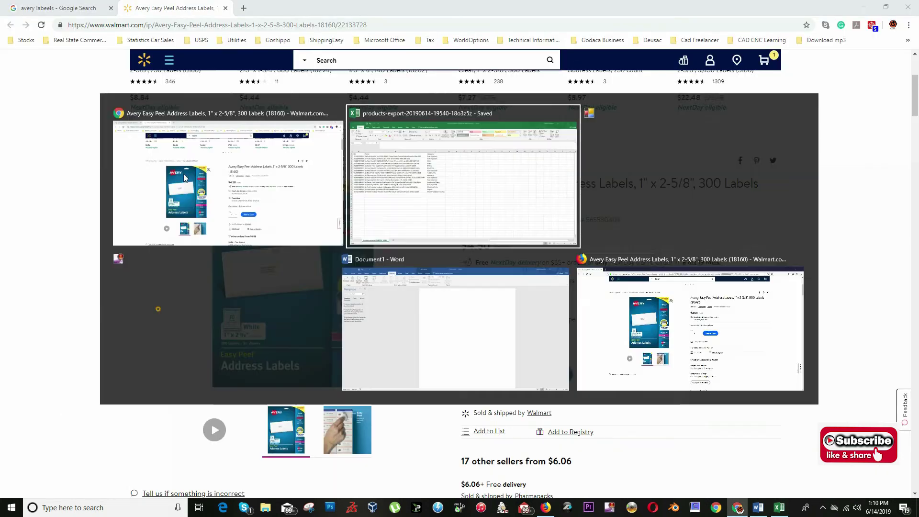
pyautogui.hotkey('alt', 'Tab')
pyautogui.hotkey('alt', 'Tab')
pyautogui.hotkey('alt', 'Tab')
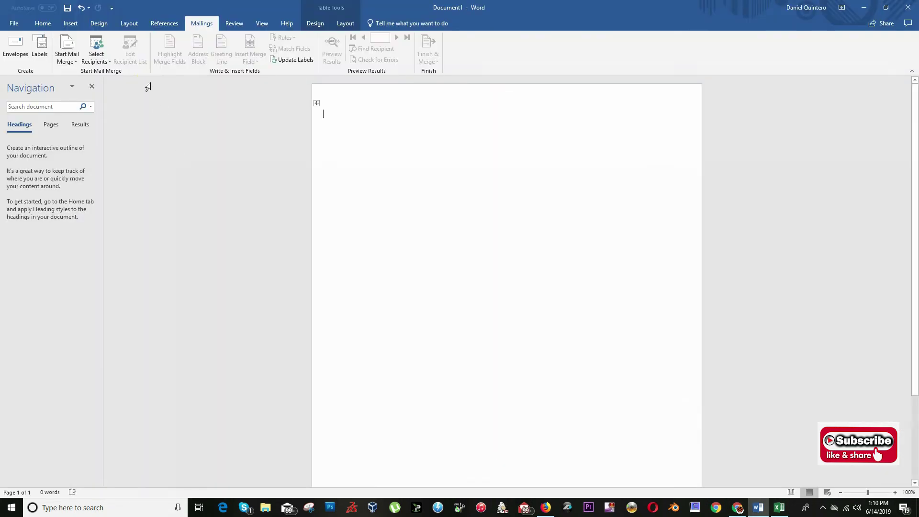
pyautogui.click(108, 63)
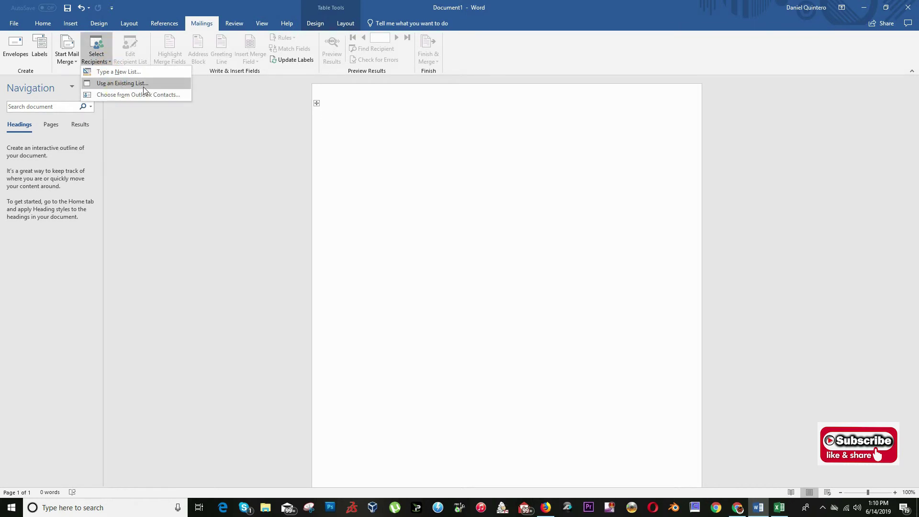
pyautogui.click(166, 85)
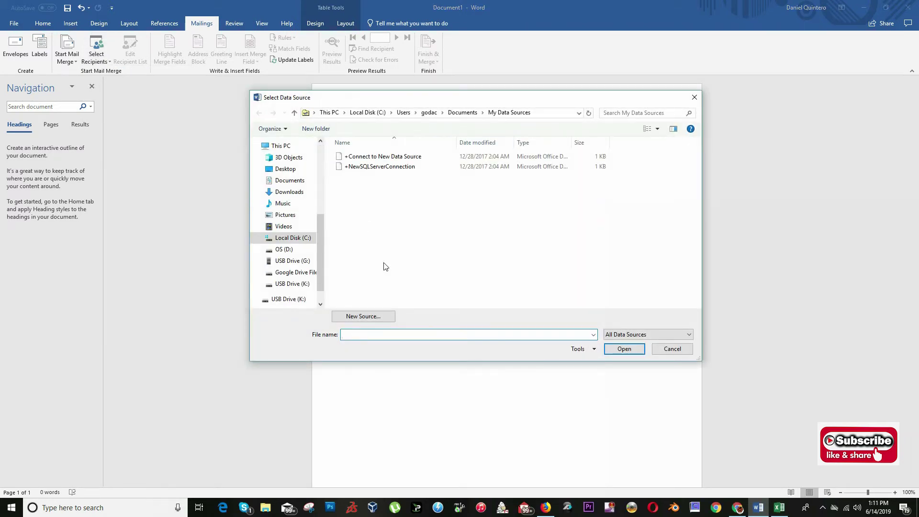
# Attach the Desktop products-export file as the data source, opened as a read-only copy.
pyautogui.scroll(5, 319, 247)
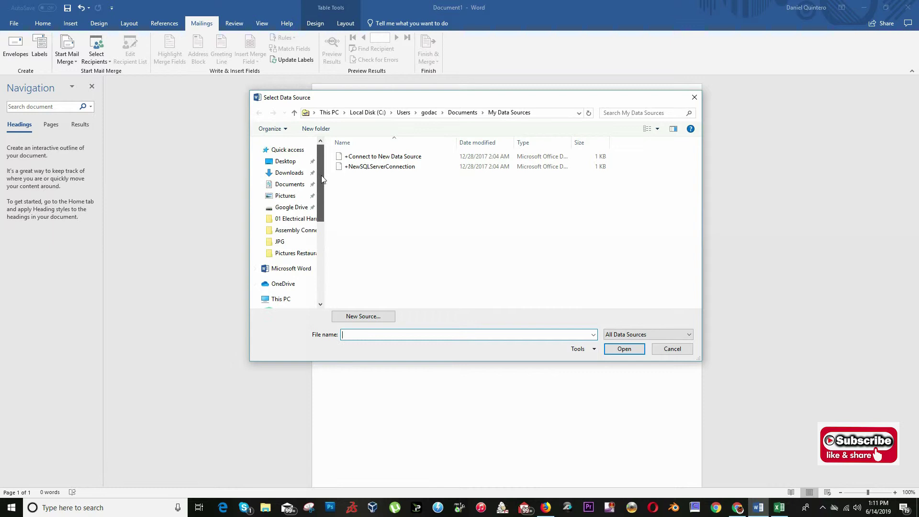
pyautogui.click(287, 162)
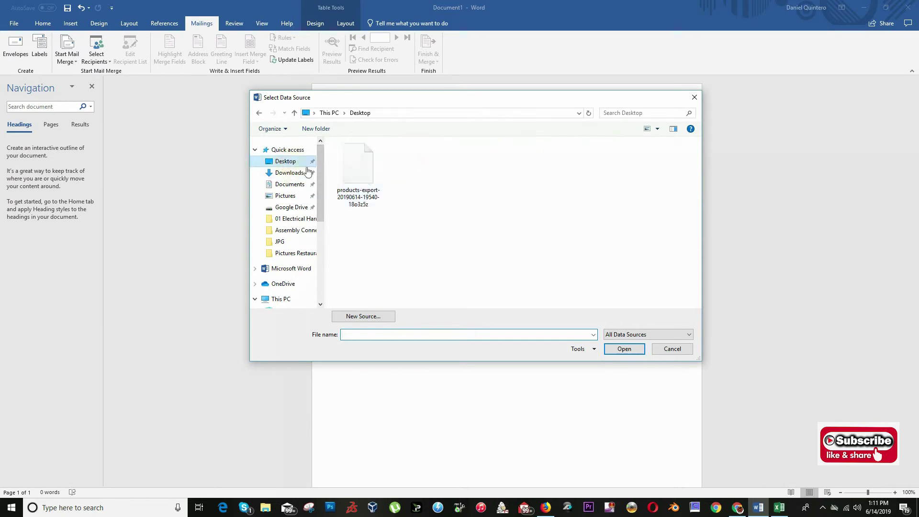
pyautogui.click(367, 178)
pyautogui.click(631, 353)
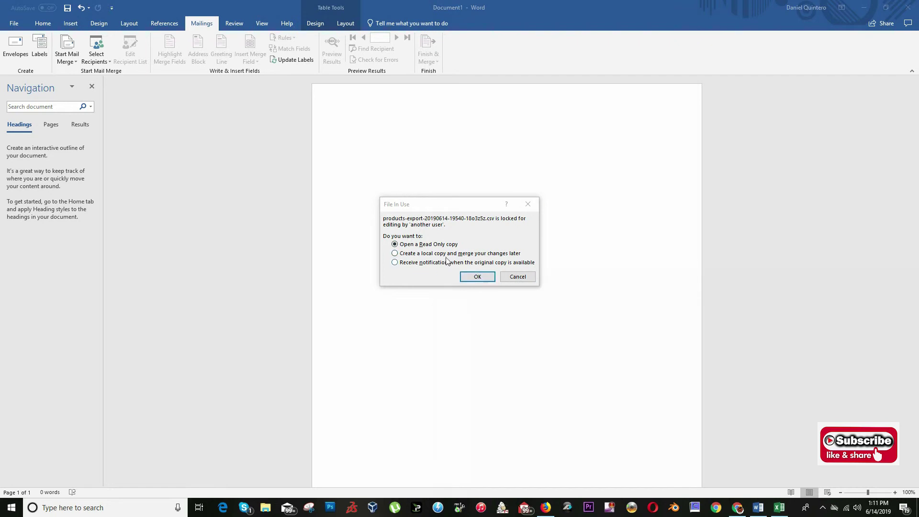
pyautogui.click(395, 249)
pyautogui.click(395, 246)
pyautogui.click(479, 278)
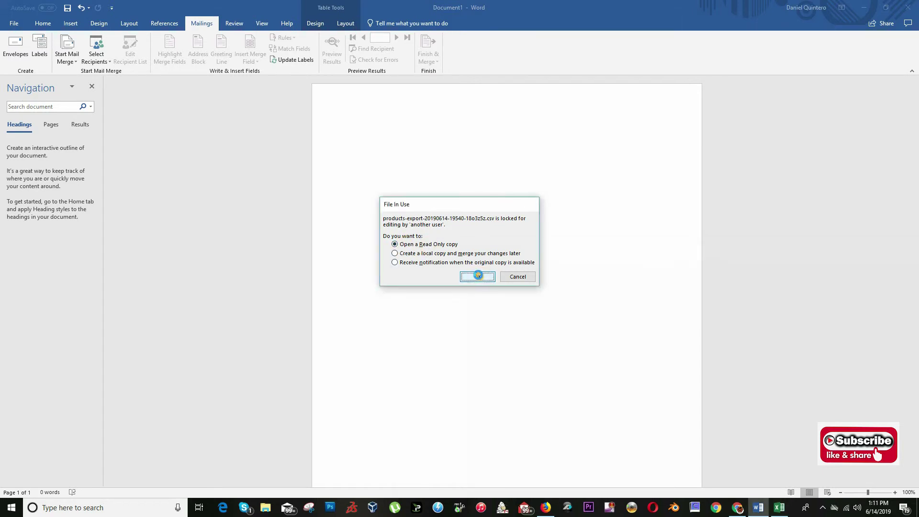
pyautogui.click(478, 276)
pyautogui.click(336, 113)
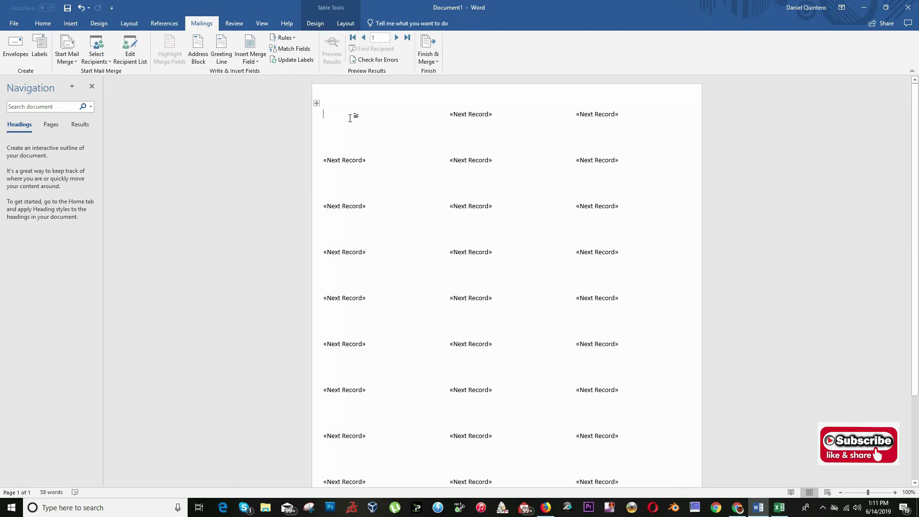
# Place the insertion point in the first label, then switch to the products-export workbook in Excel.
pyautogui.click(325, 112)
pyautogui.click(461, 118)
pyautogui.click(341, 113)
pyautogui.click(342, 113)
pyautogui.click(335, 113)
pyautogui.click(452, 123)
pyautogui.click(490, 117)
pyautogui.click(578, 117)
pyautogui.click(346, 143)
pyautogui.click(335, 128)
pyautogui.click(289, 115)
pyautogui.click(251, 65)
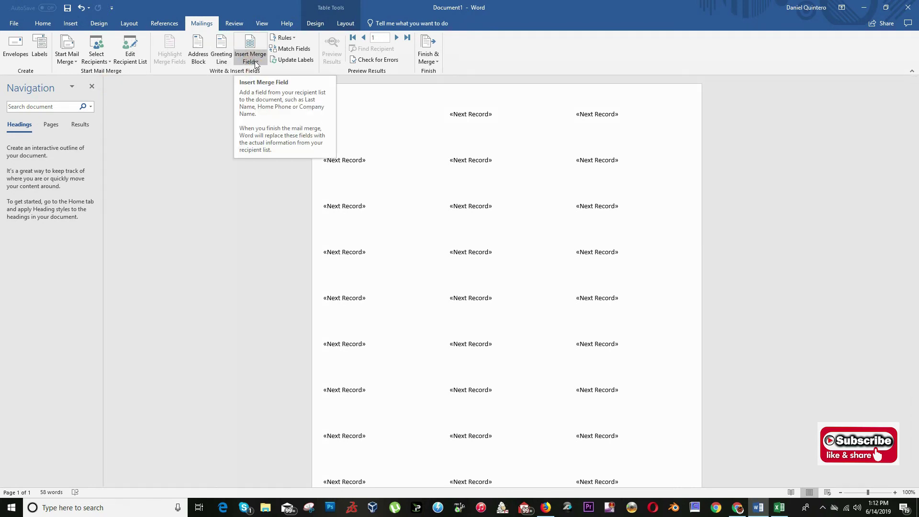
pyautogui.hotkey('alt', 'Tab')
pyautogui.hotkey('alt', 'Tab')
pyautogui.hotkey('alt', 'Tab')
pyautogui.hotkey('alt', 'Tab')
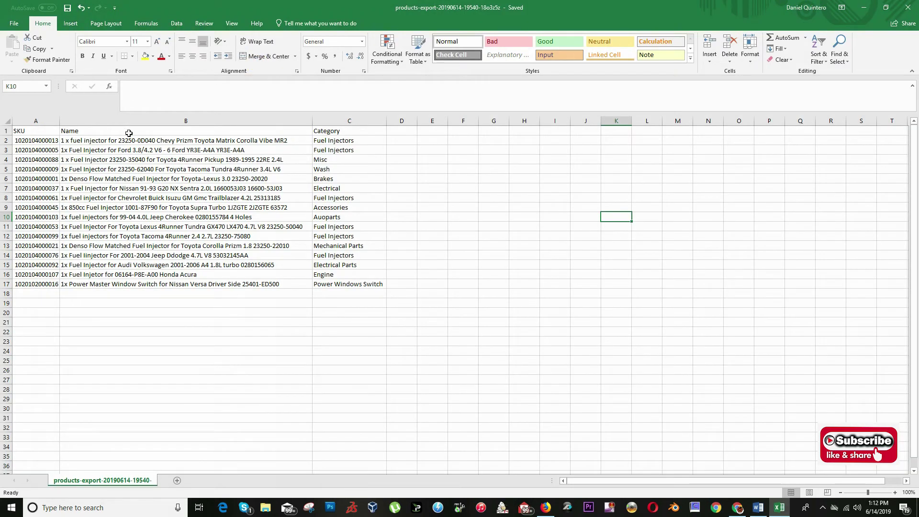
# Check the SKU, Name and Category headers in Excel, then return to the Word label document.
pyautogui.click(33, 134)
pyautogui.hotkey('alt', 'Tab')
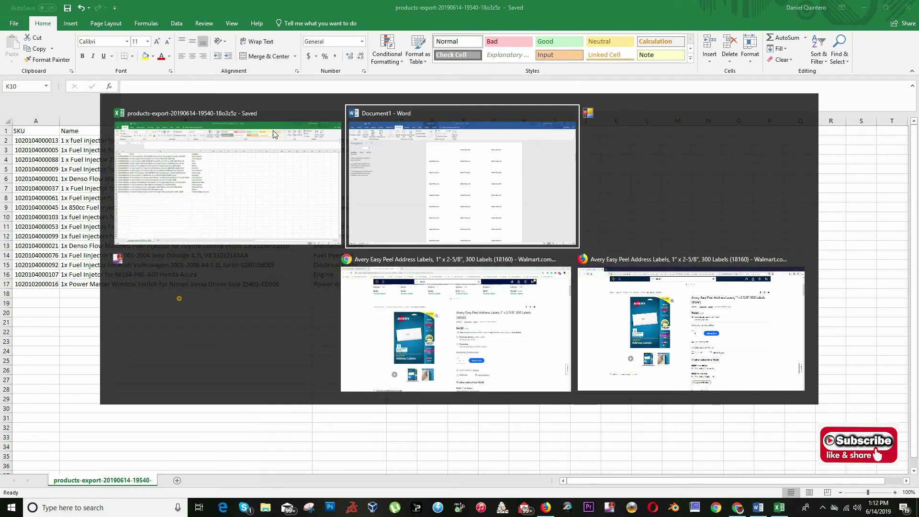
pyautogui.press('Tab')
pyautogui.press('Tab')
pyautogui.press('Tab')
pyautogui.press('Tab')
pyautogui.press('Tab')
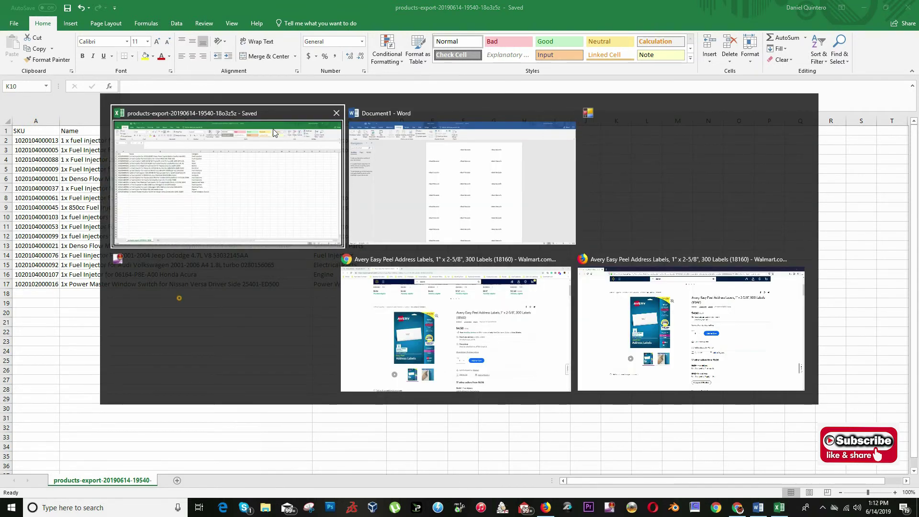
pyautogui.press('Tab')
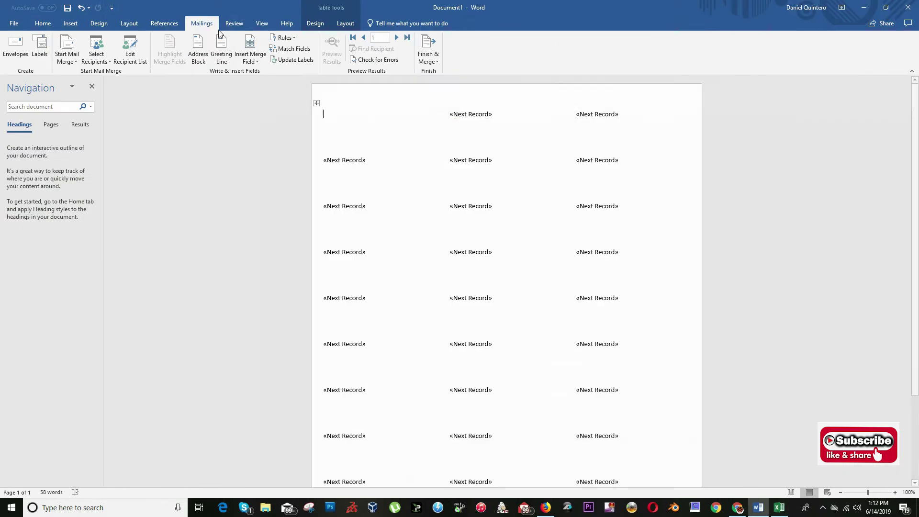
# Insert the SKU, Name and Category fields via Insert Merge Field, with ', ' between them.
pyautogui.click(257, 62)
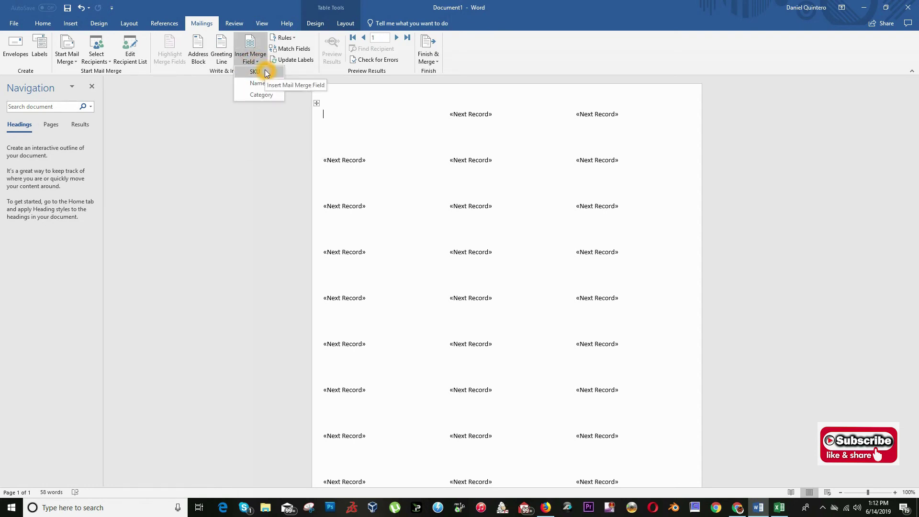
pyautogui.click(265, 71)
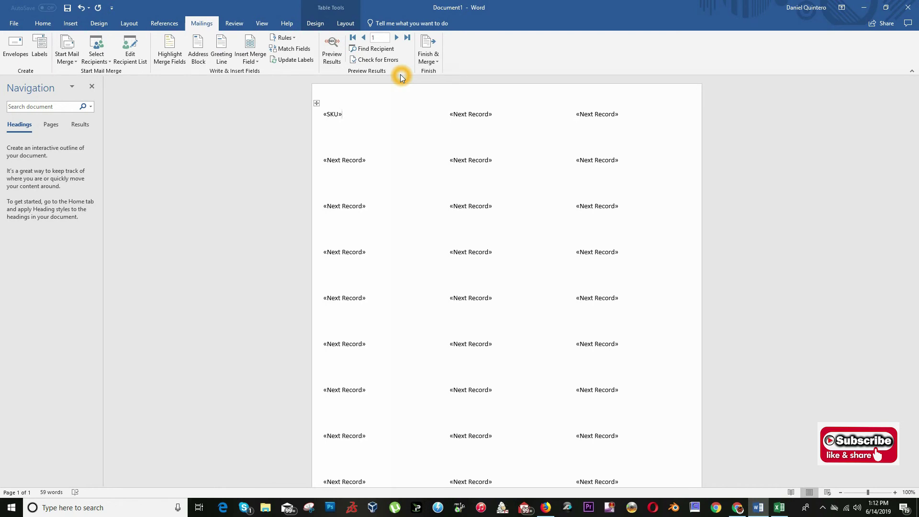
pyautogui.write(',')
pyautogui.click(250, 58)
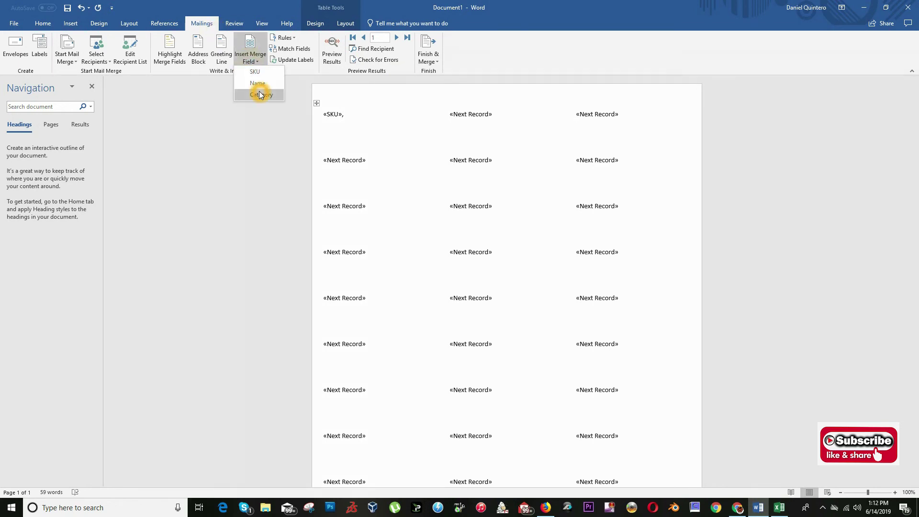
pyautogui.click(258, 84)
pyautogui.write(',')
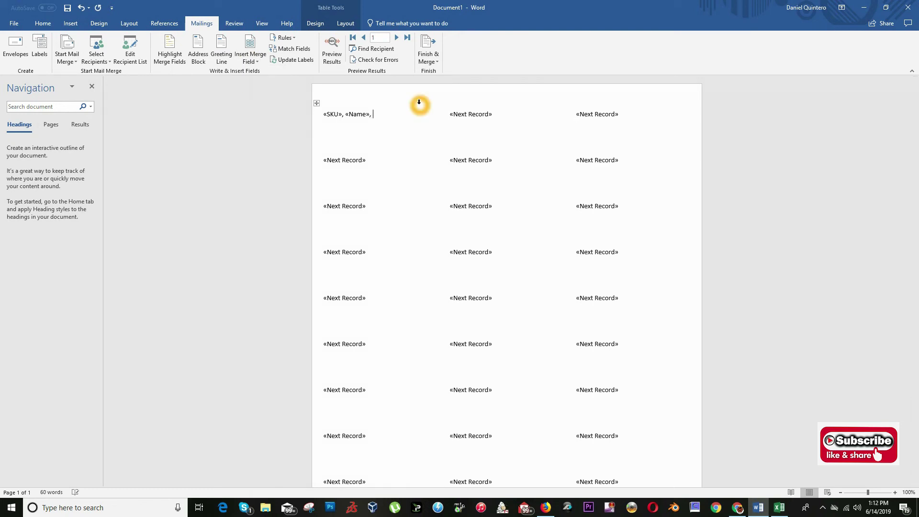
pyautogui.click(250, 58)
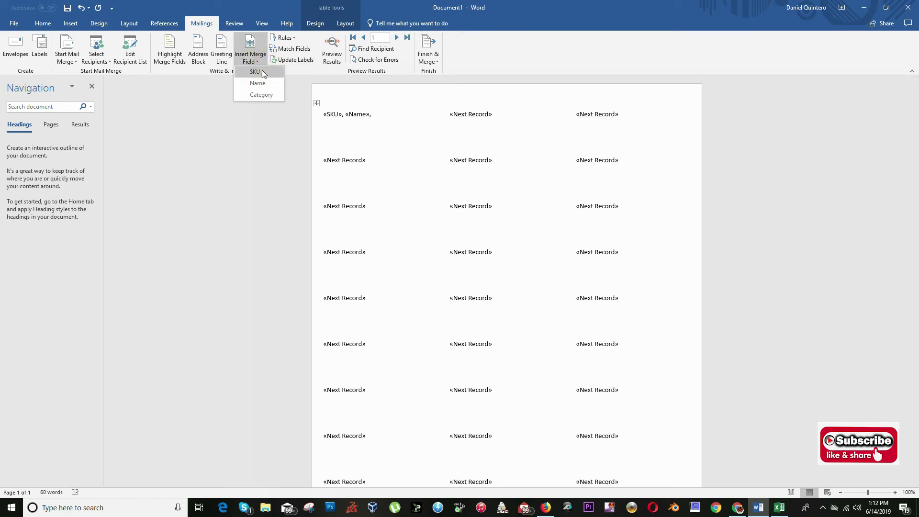
pyautogui.click(265, 95)
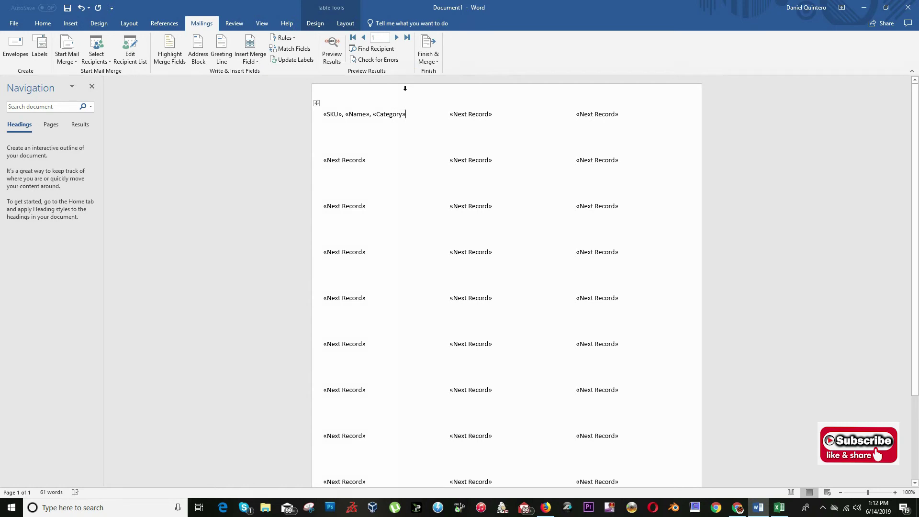
pyautogui.click(344, 116)
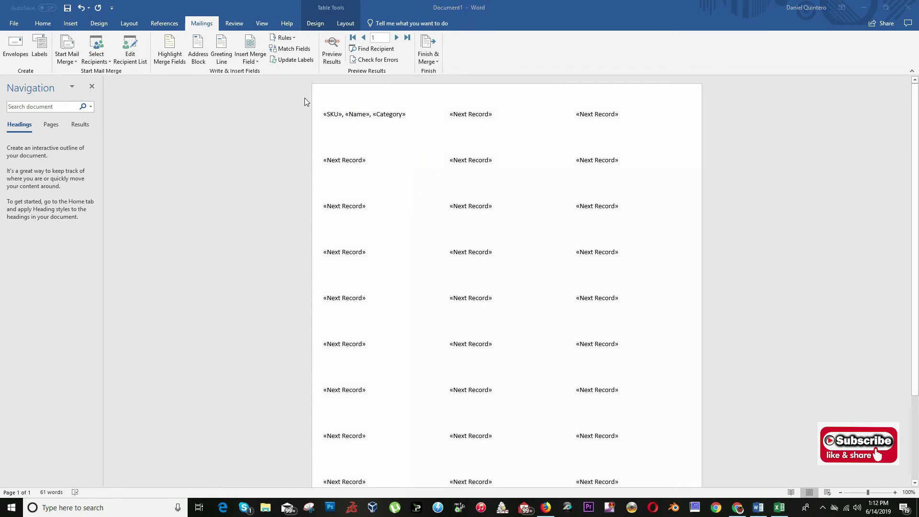
pyautogui.click(323, 115)
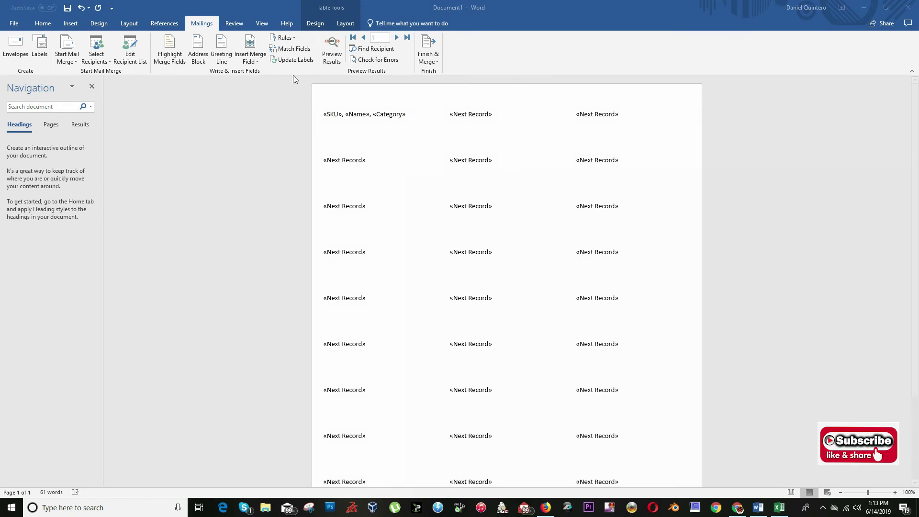
# Run Update Labels to copy the fields to all labels, then choose Finish & Merge > Edit Individual Documents.
pyautogui.click(286, 62)
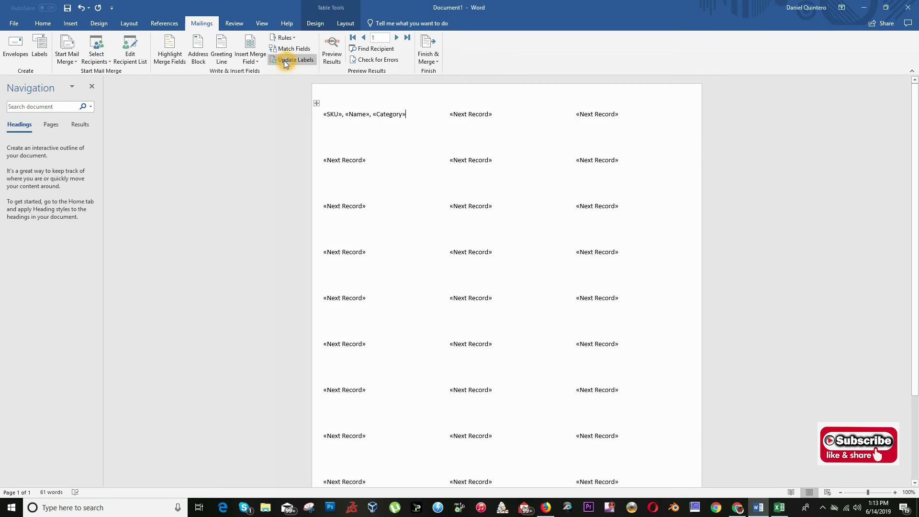
pyautogui.click(452, 105)
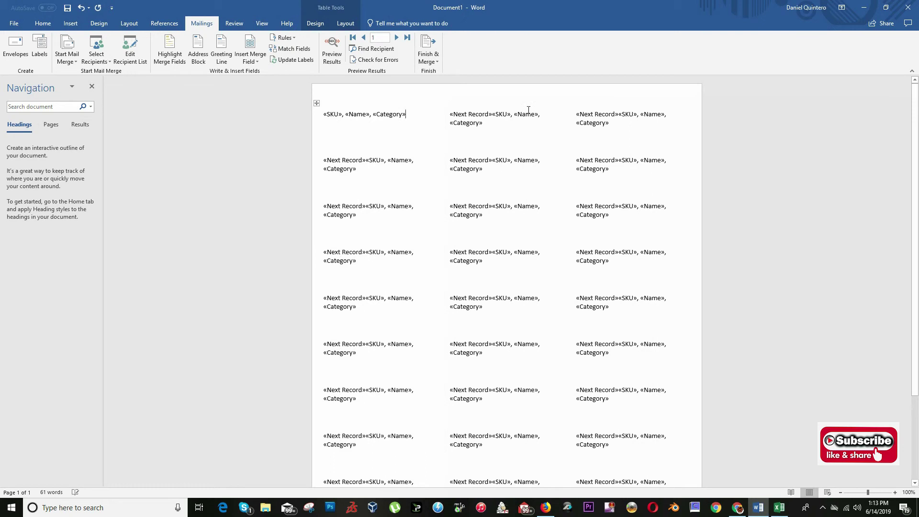
pyautogui.click(494, 130)
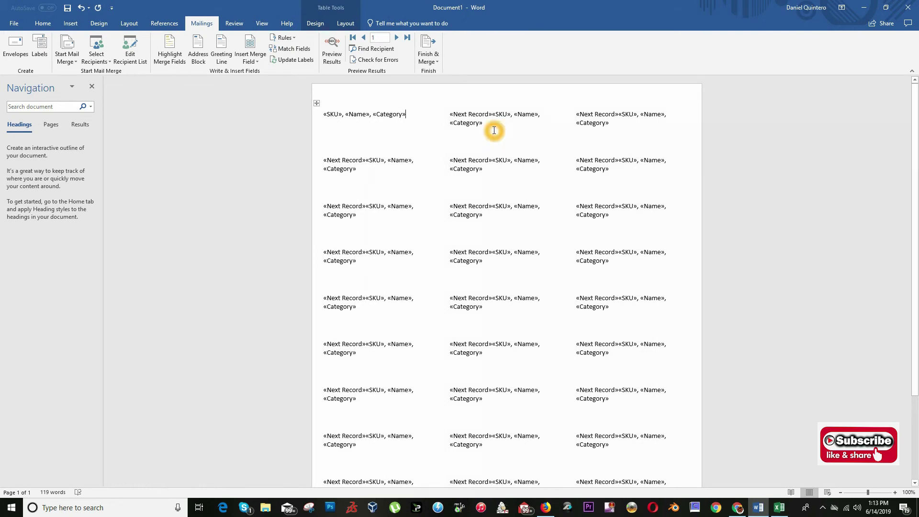
pyautogui.click(429, 59)
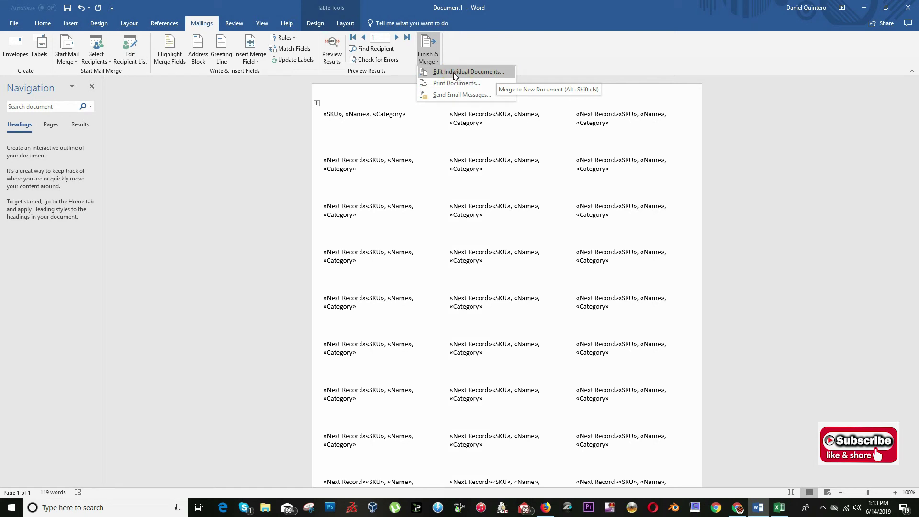
pyautogui.click(497, 73)
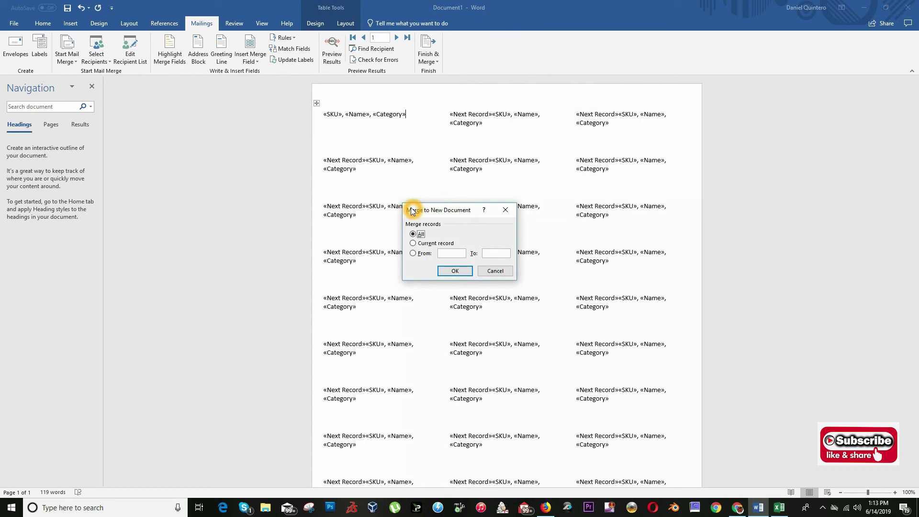
# Keep All records selected in Merge to New Document and confirm to generate Labels1.
pyautogui.click(414, 254)
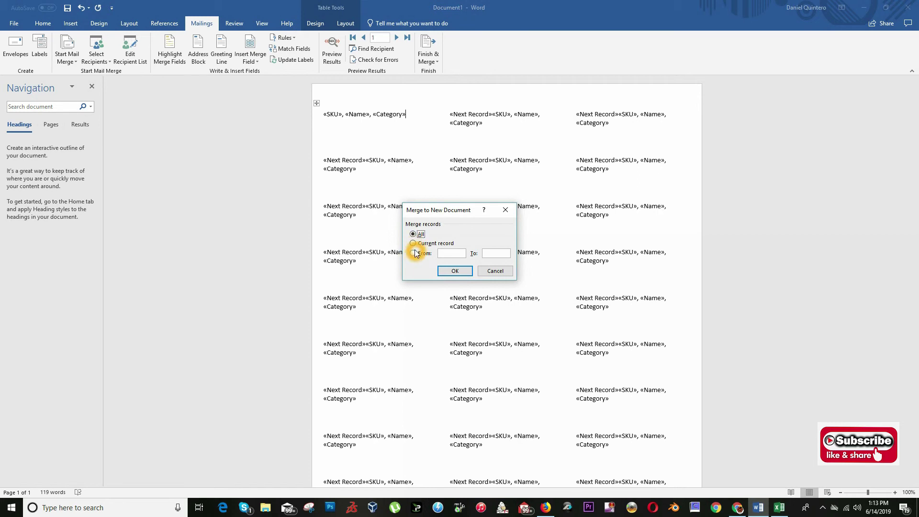
pyautogui.click(414, 234)
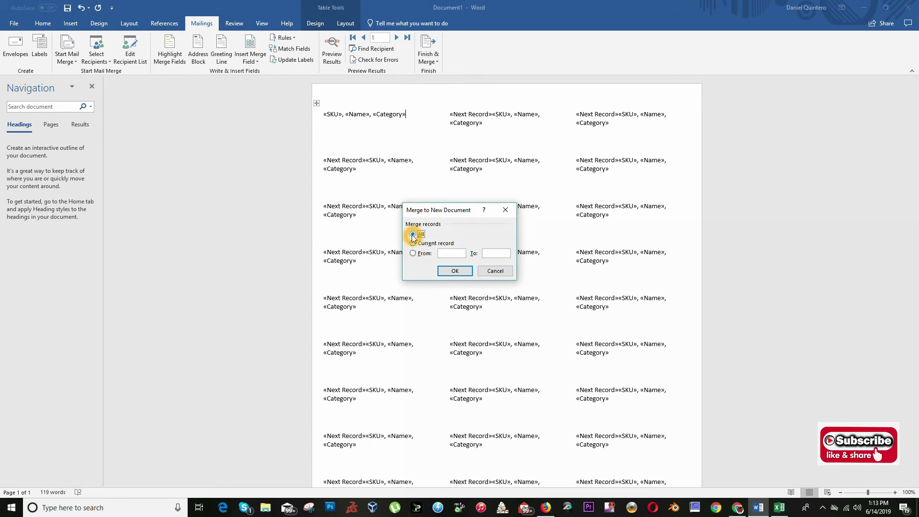
pyautogui.hotkey('alt', 'Tab')
pyautogui.hotkey('alt', 'Tab')
pyautogui.hotkey('alt', 'Tab')
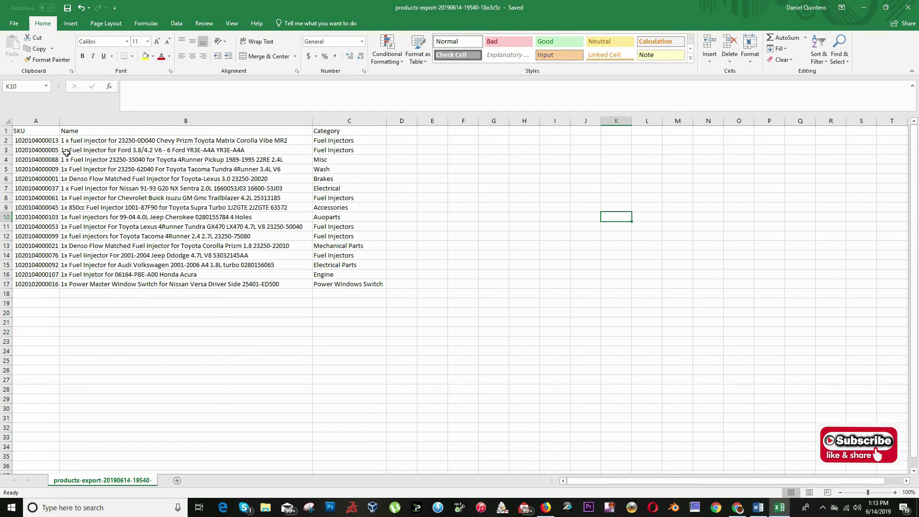
pyautogui.hotkey('alt', 'Tab')
pyautogui.click(455, 271)
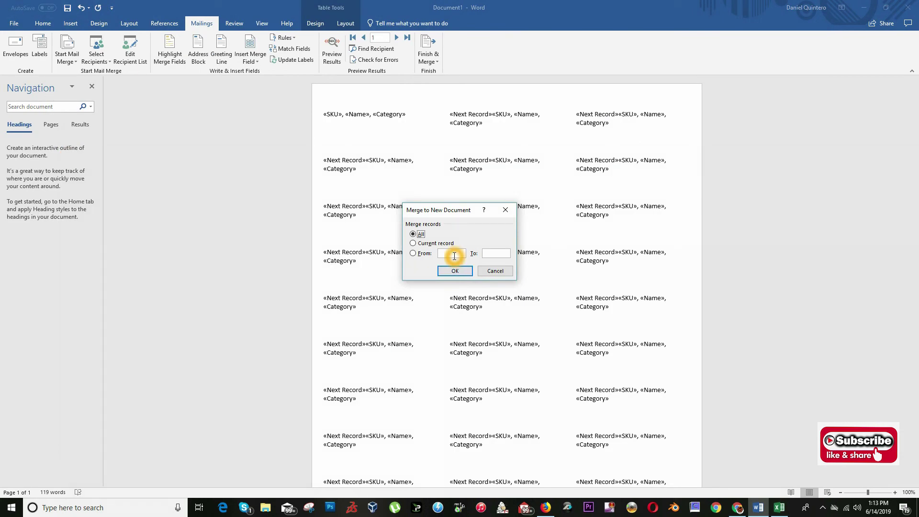
pyautogui.hotkey('alt', 'Tab')
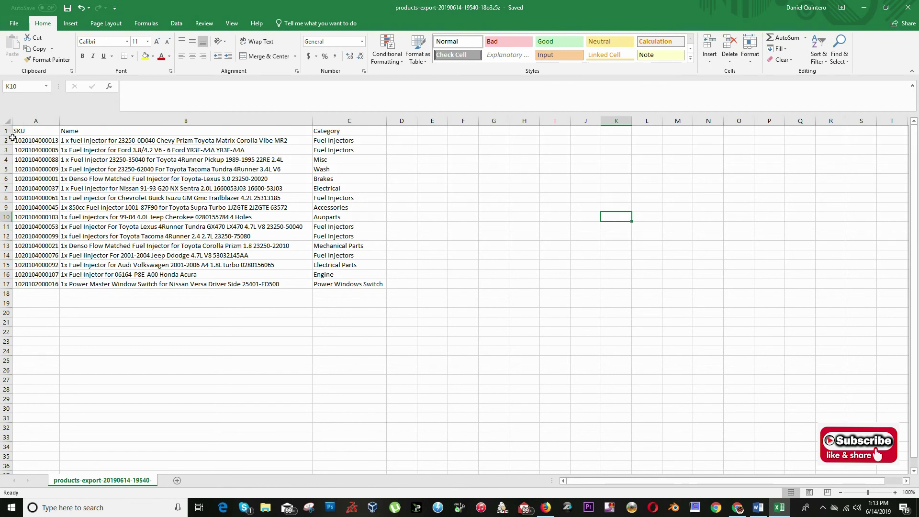
pyautogui.hotkey('alt', 'Tab')
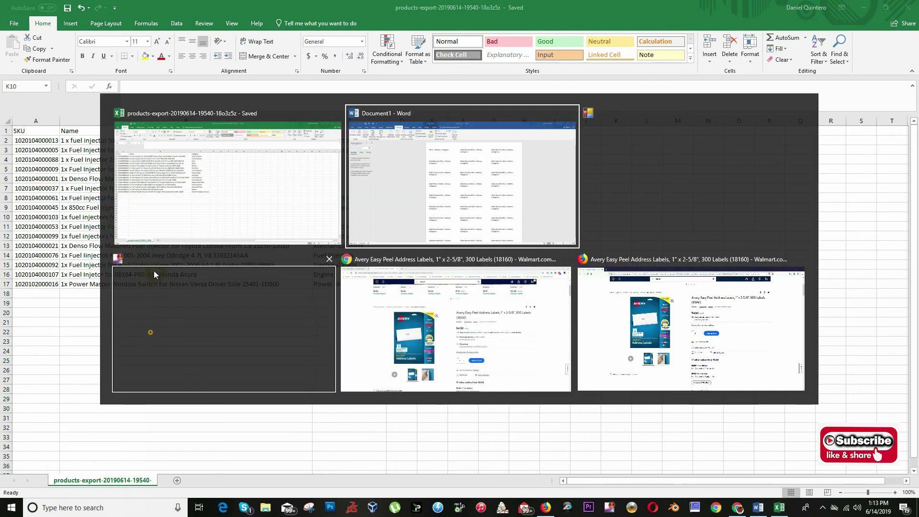
pyautogui.click(404, 254)
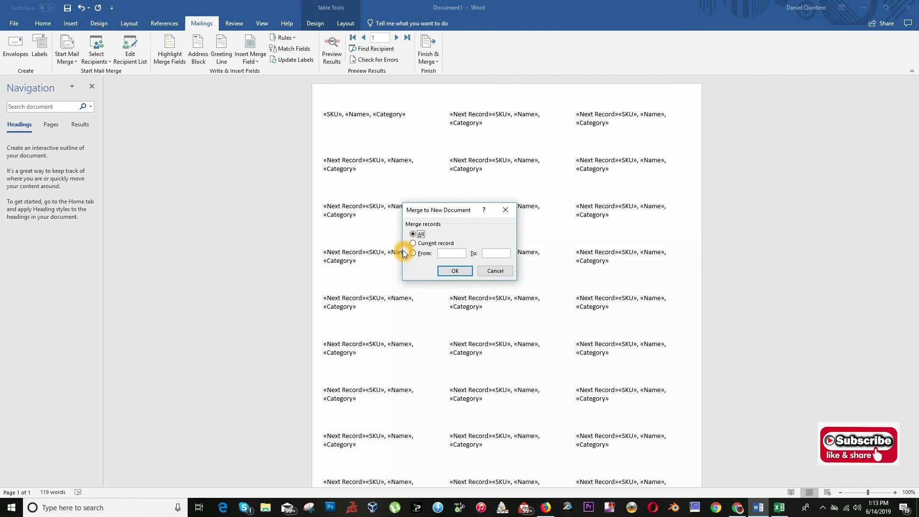
pyautogui.click(418, 235)
pyautogui.click(413, 234)
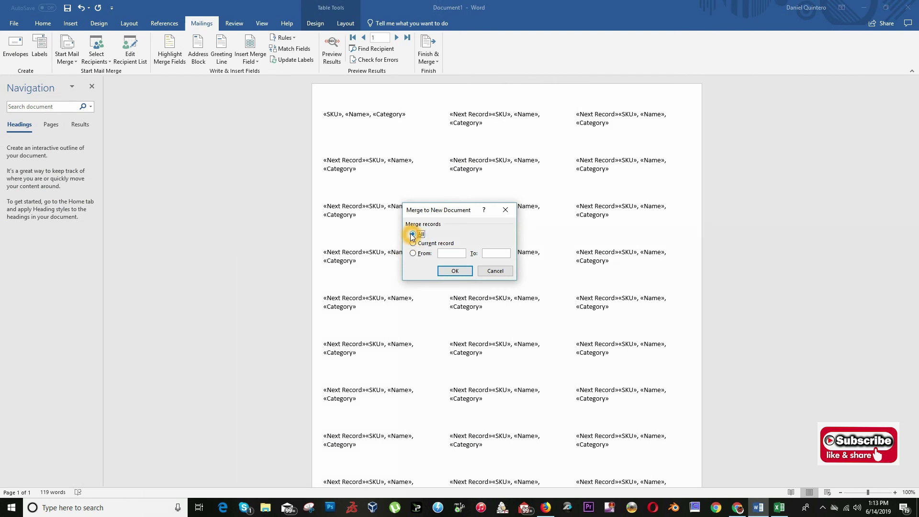
pyautogui.click(451, 272)
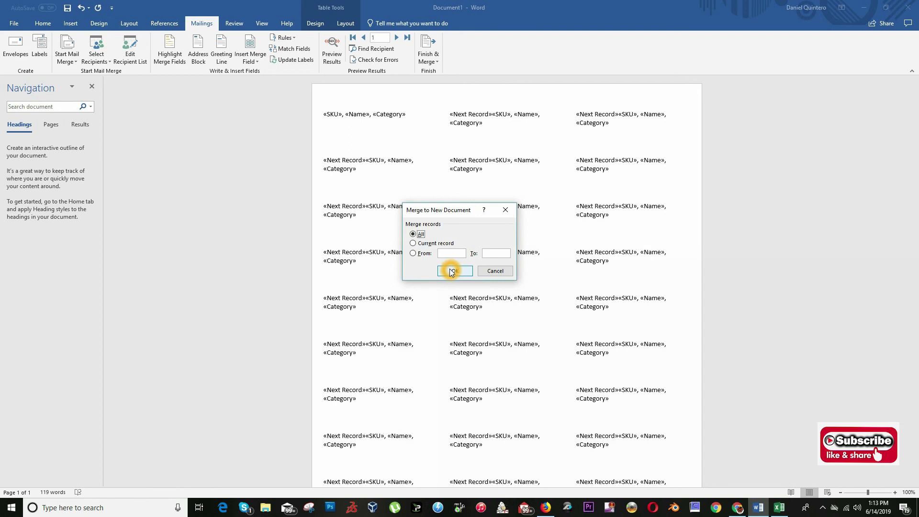
pyautogui.click(348, 79)
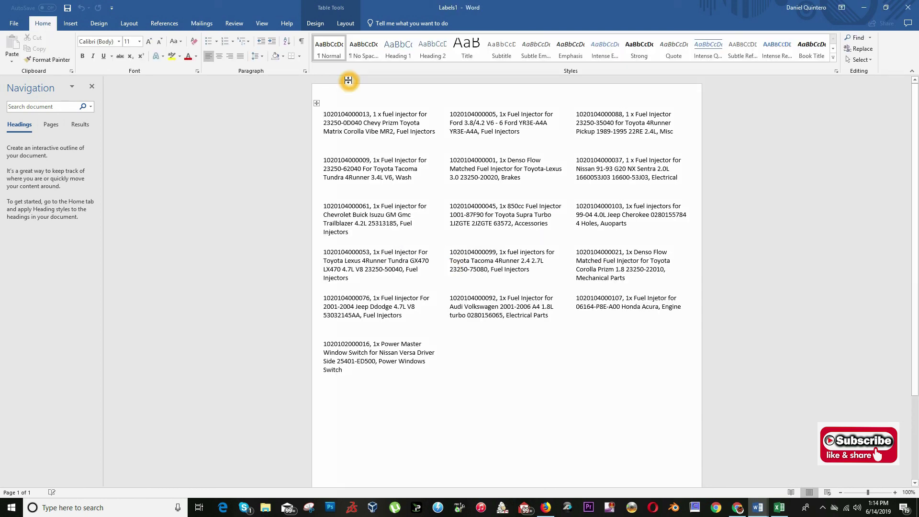
pyautogui.click(341, 117)
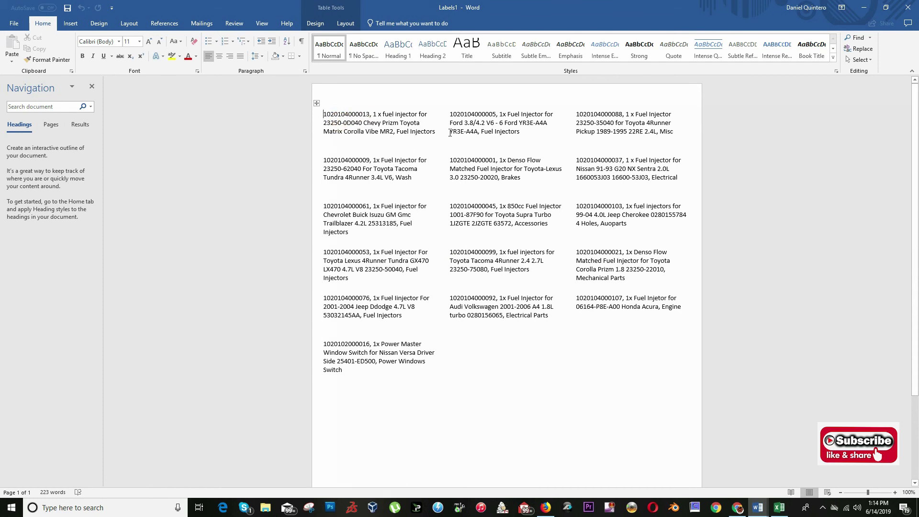
pyautogui.click(328, 119)
pyautogui.click(517, 228)
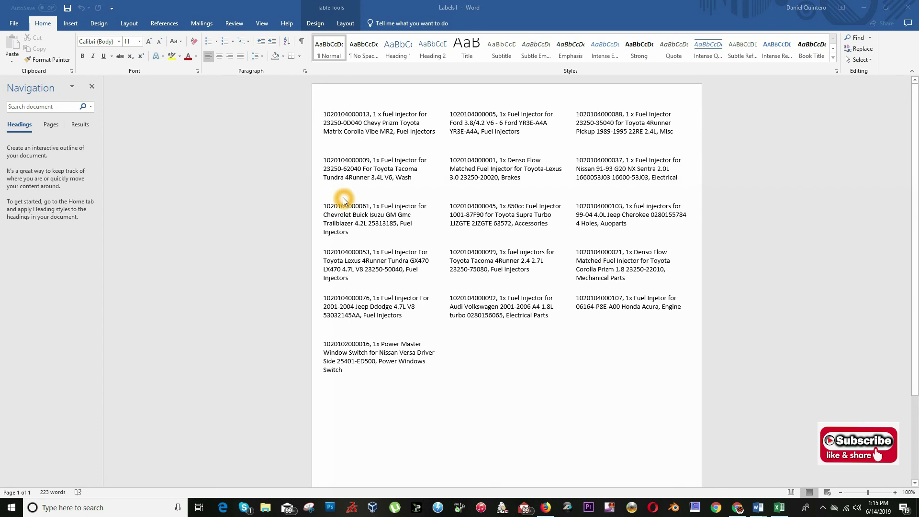
pyautogui.click(405, 134)
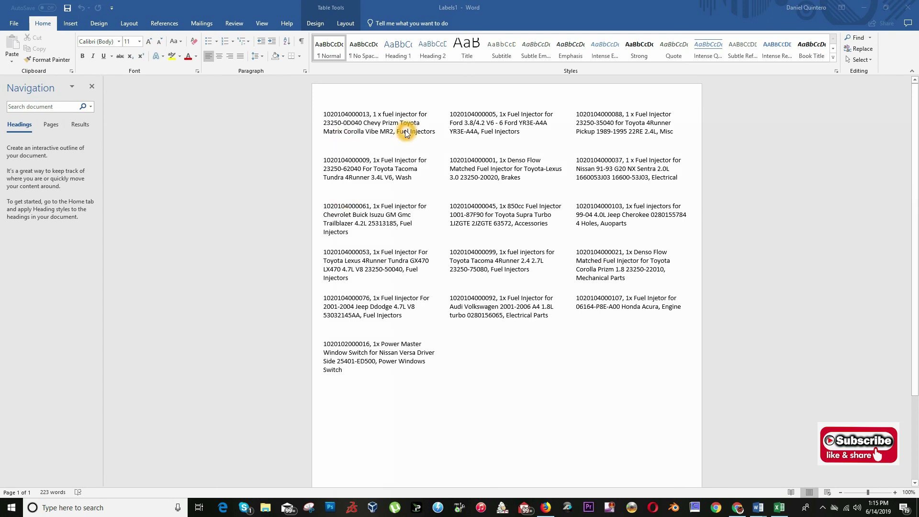